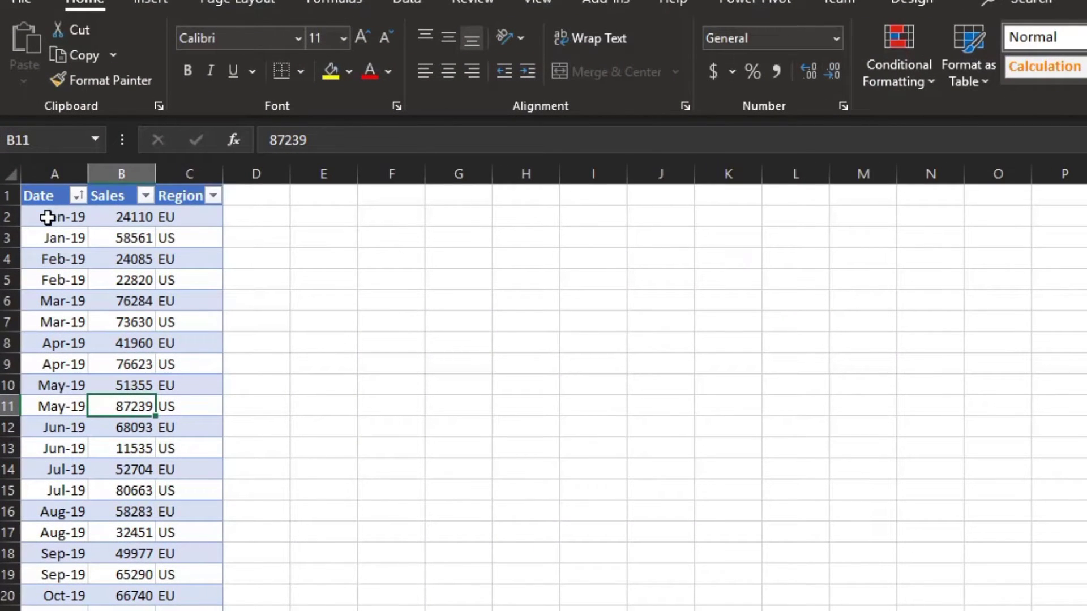
- Review the Date, Sales and Region columns in Excel, then return to Power BI
click(54, 195)
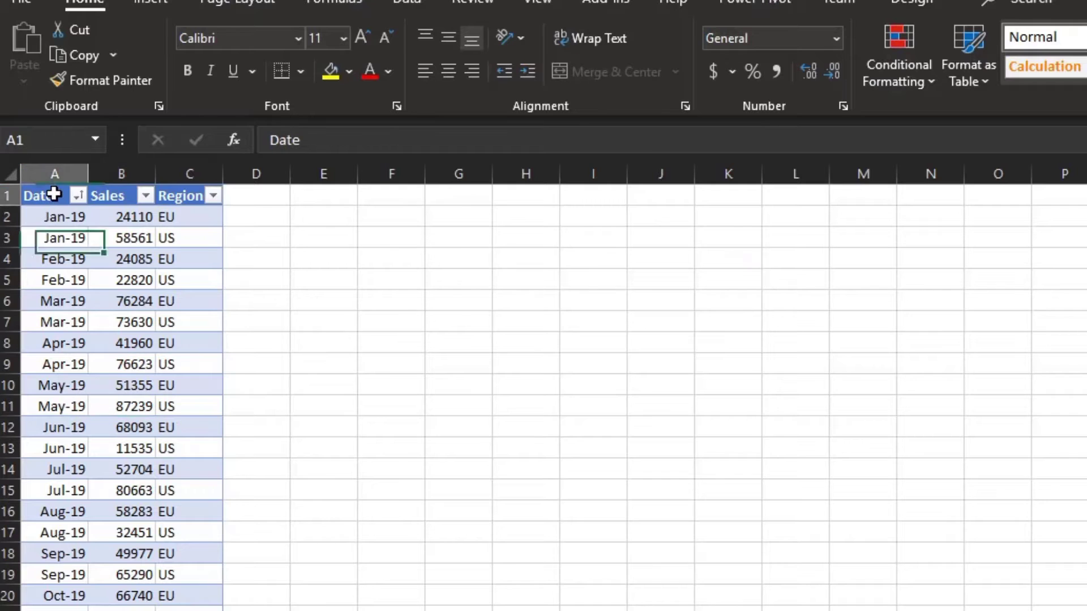
click(101, 195)
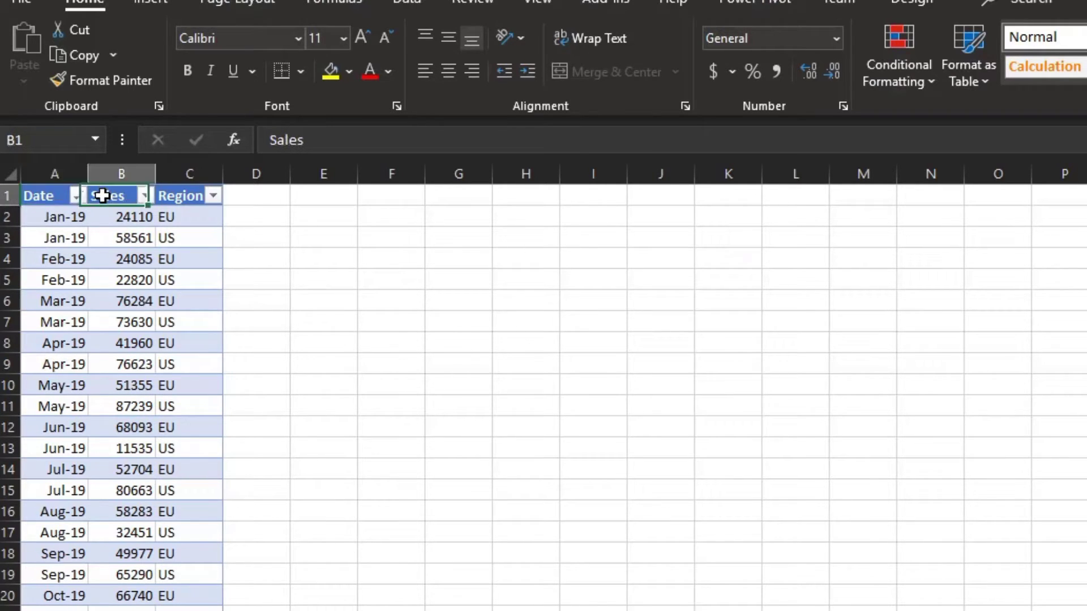
click(181, 195)
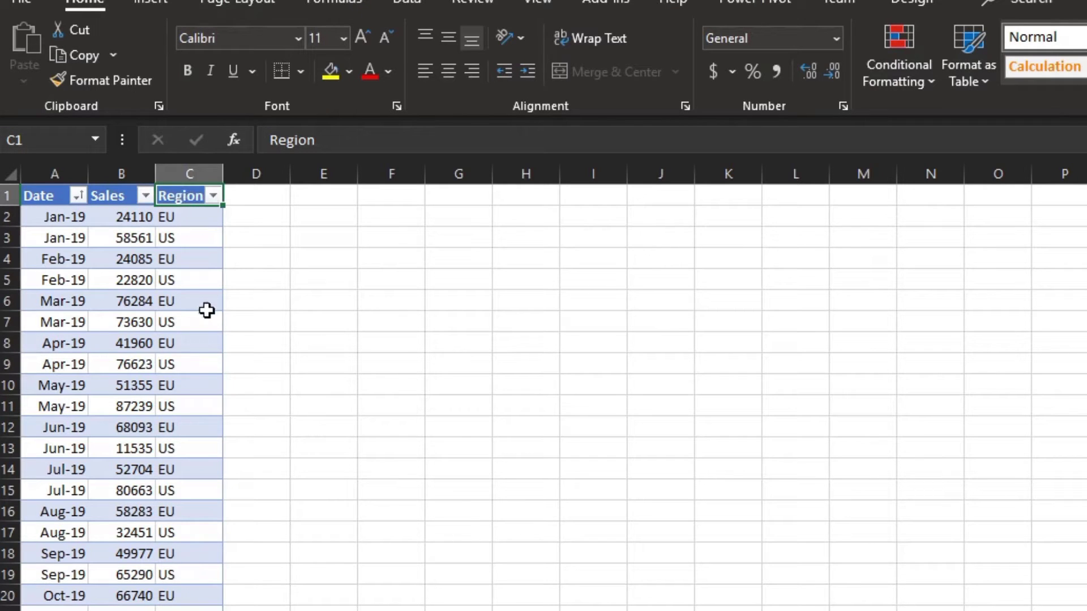
scroll(206, 311, down, 1)
click(187, 603)
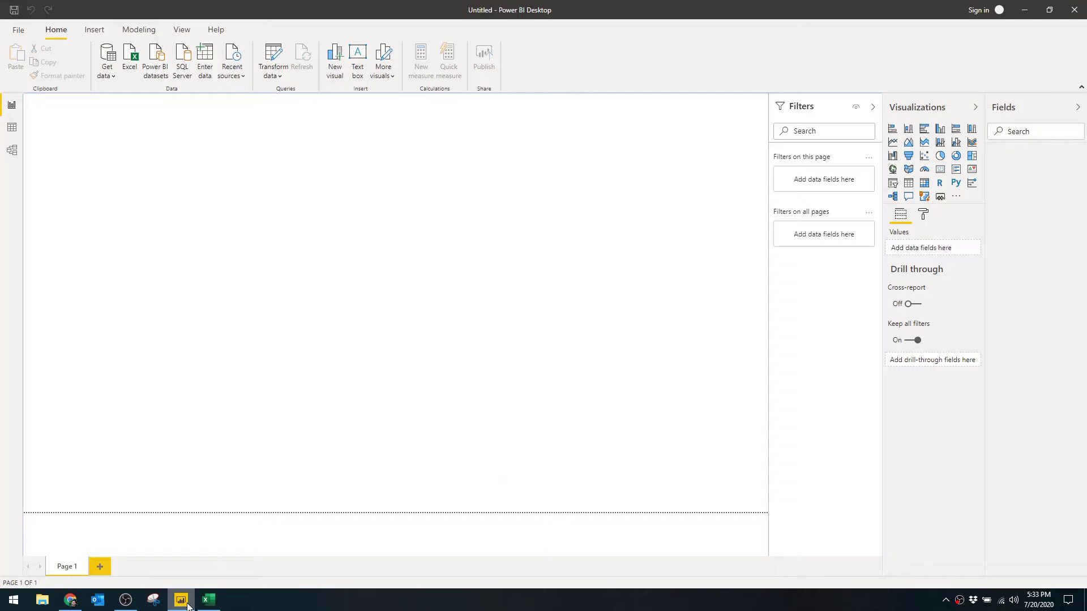
- Import Table1 from Sales.xlsx through Get data > Excel into the model
click(131, 61)
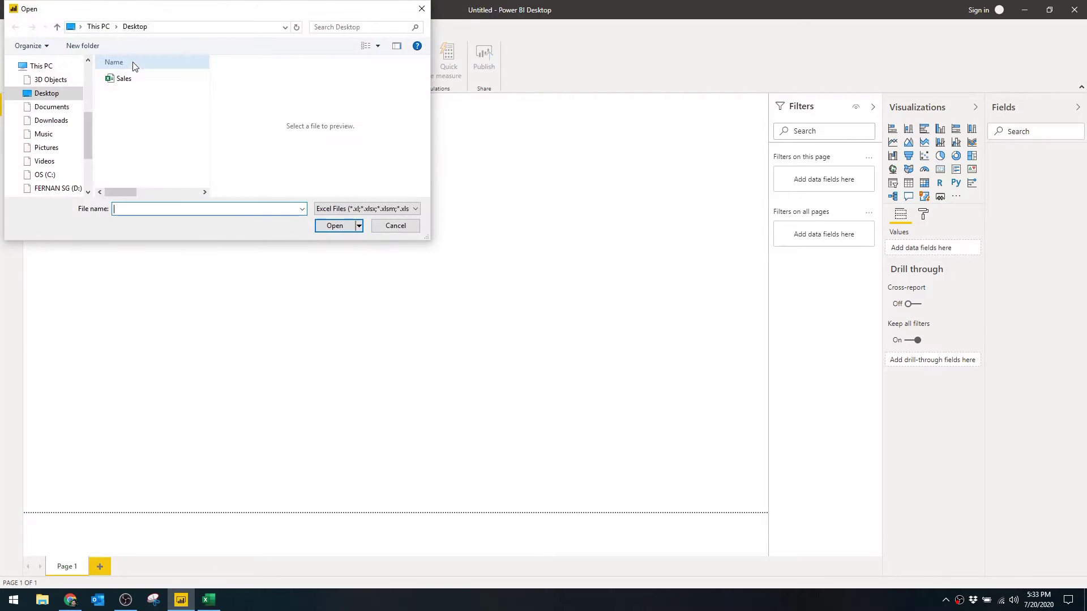
click(125, 78)
click(335, 226)
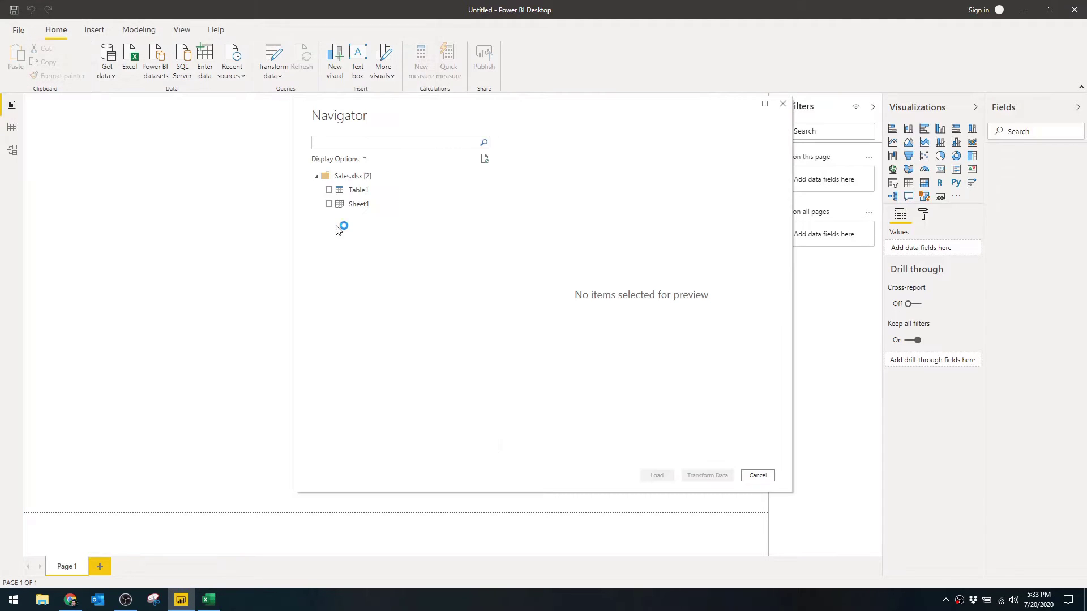
click(328, 191)
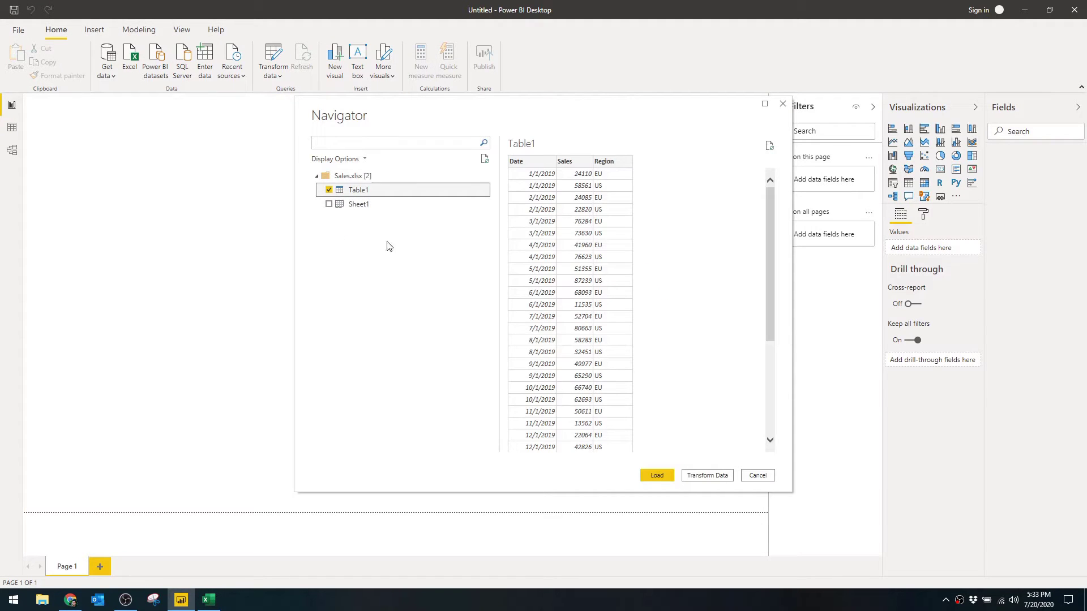
click(655, 476)
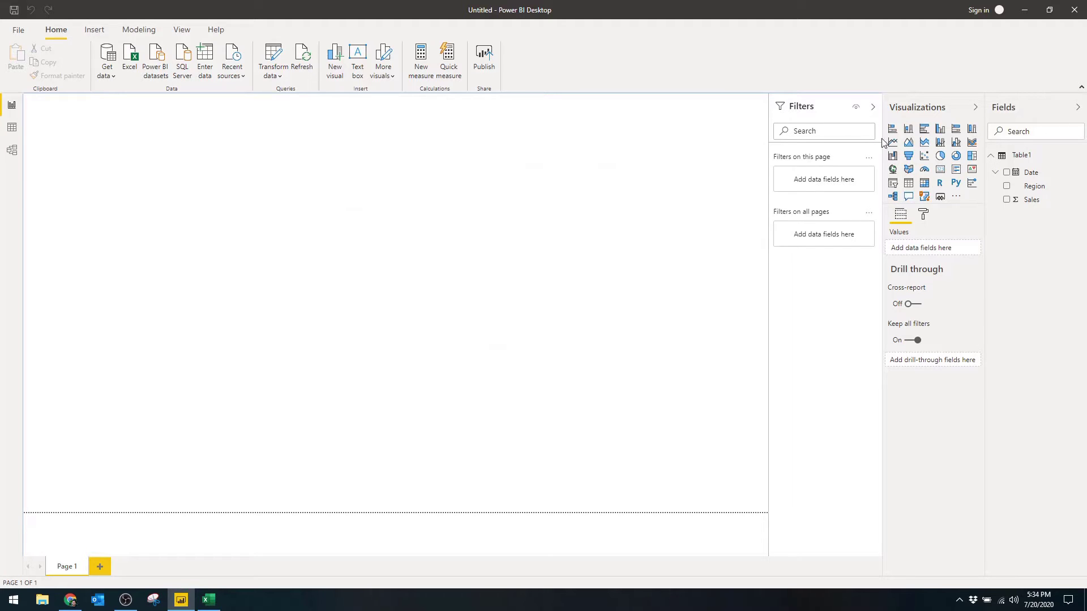
- Add a Table visual containing the Date, Region and Sales fields
click(908, 183)
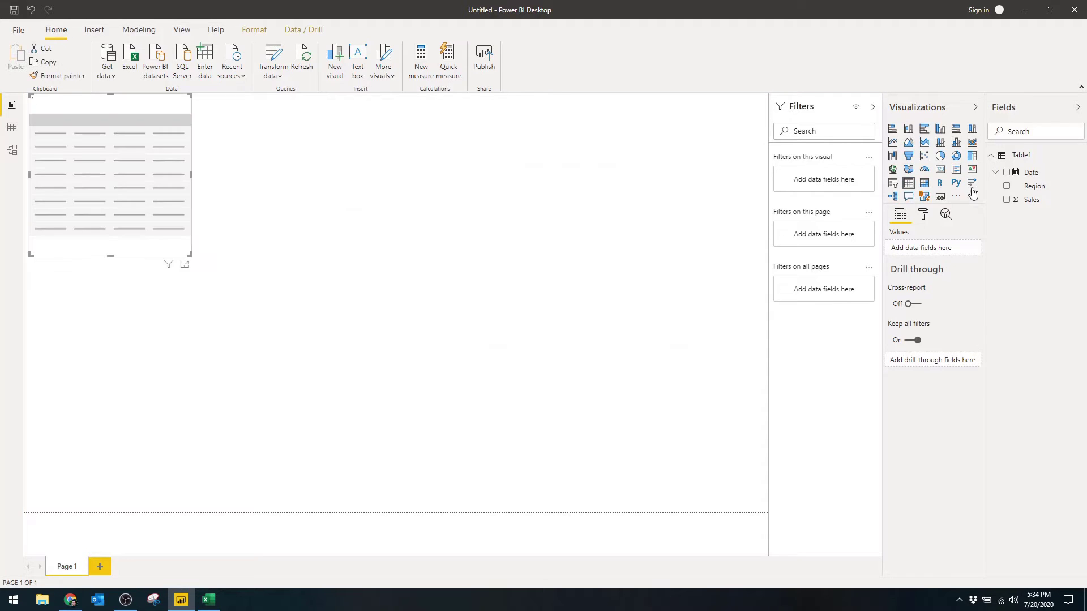
click(1005, 173)
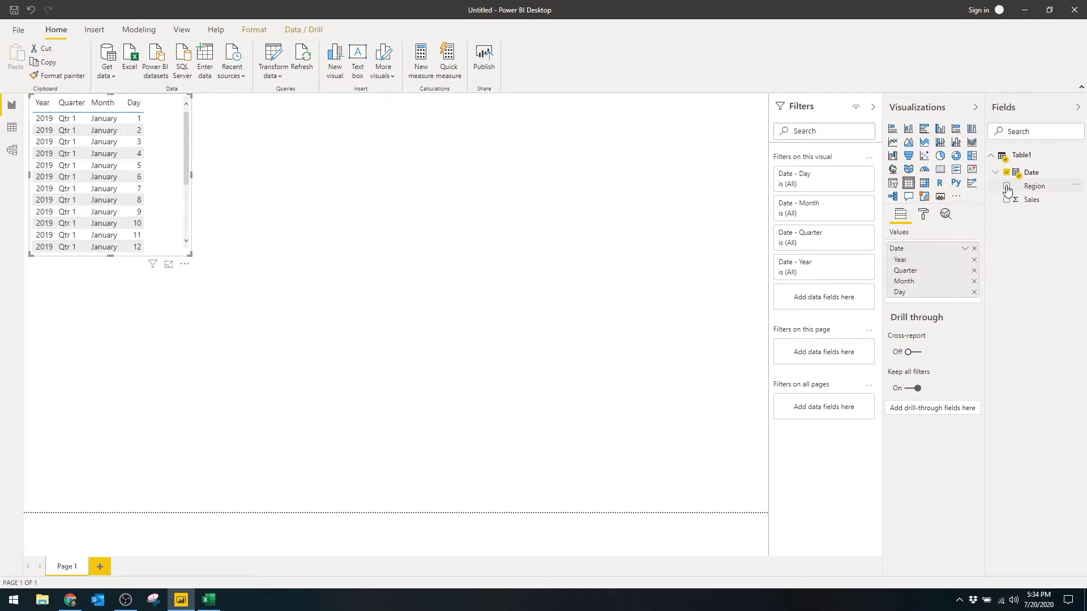
click(1007, 188)
click(1007, 200)
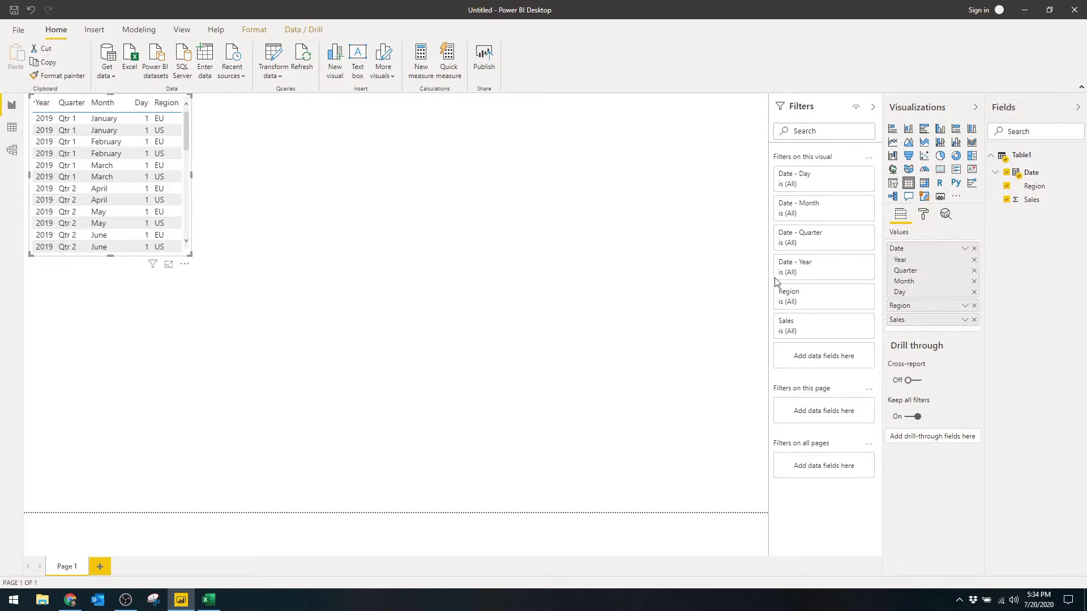
- Show the Date field as plain Date instead of Date Hierarchy, totalling 1782310
click(965, 249)
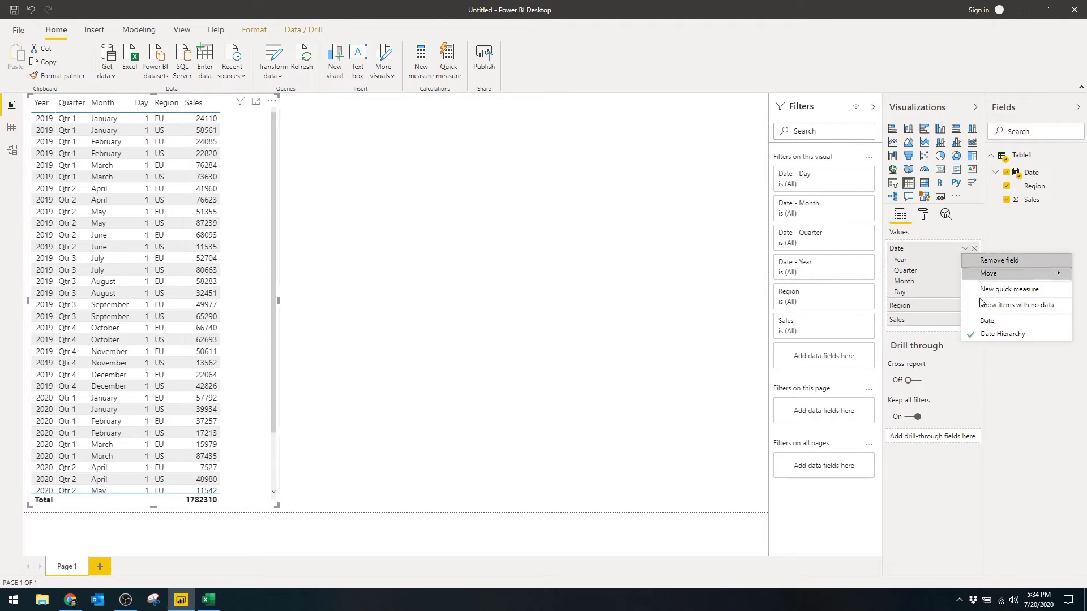
click(987, 319)
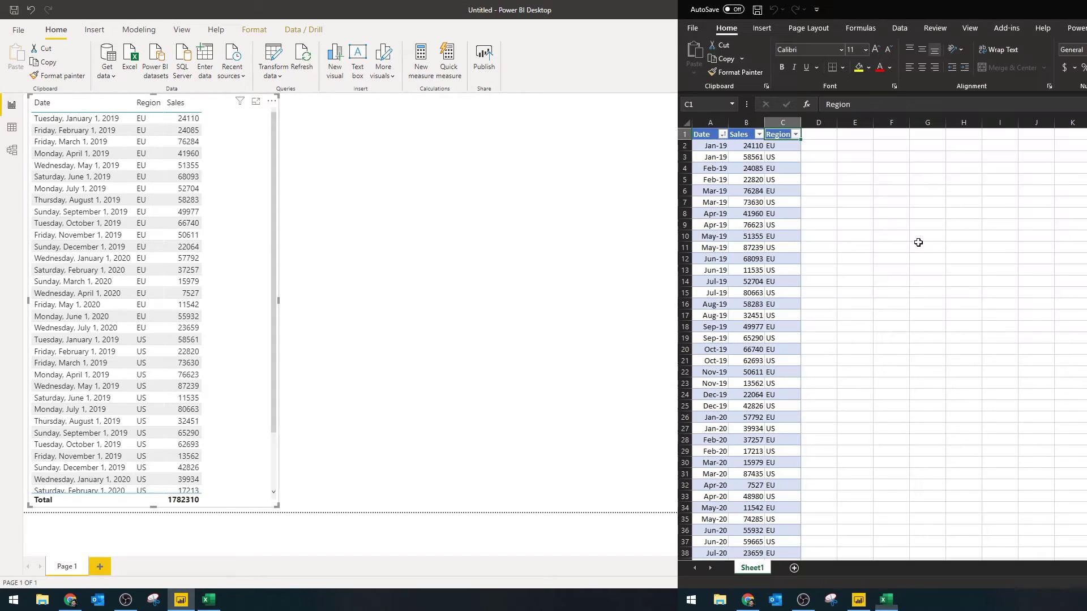
scroll(241, 247, down, 2)
scroll(240, 247, up, 2)
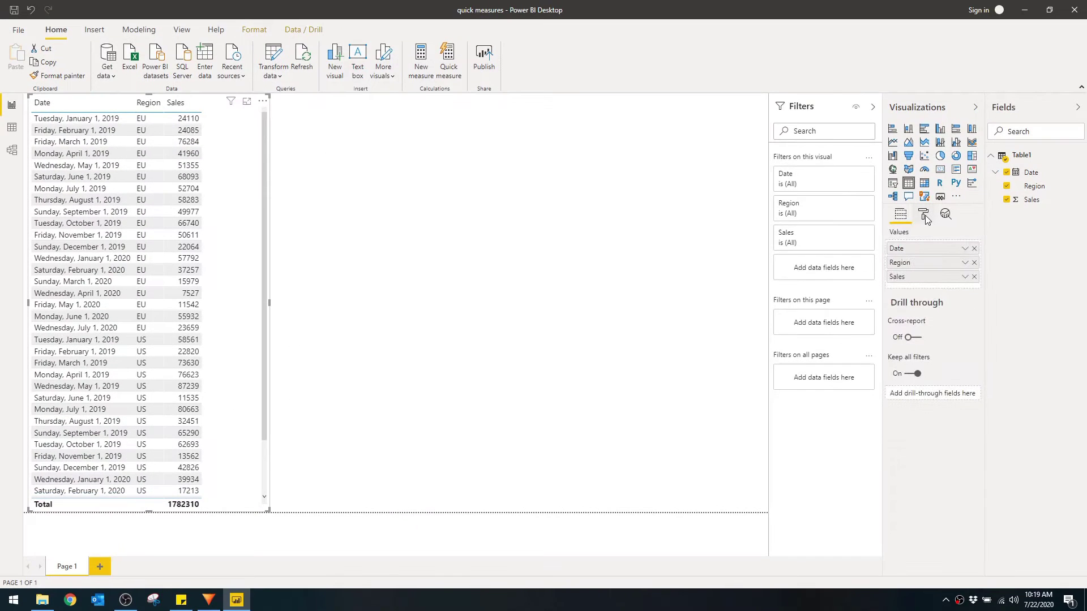
click(923, 214)
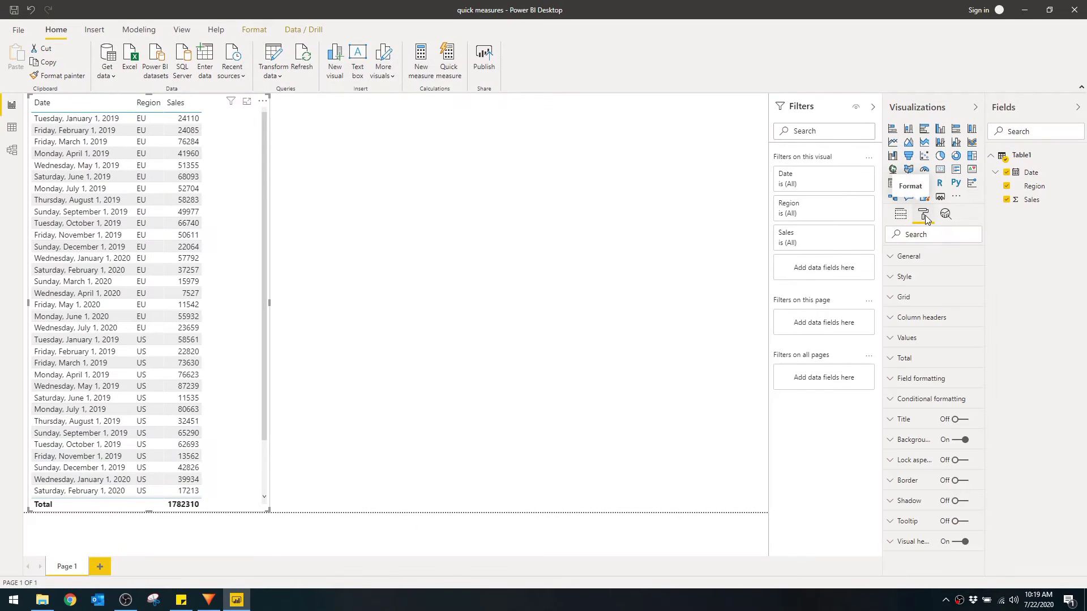
click(894, 360)
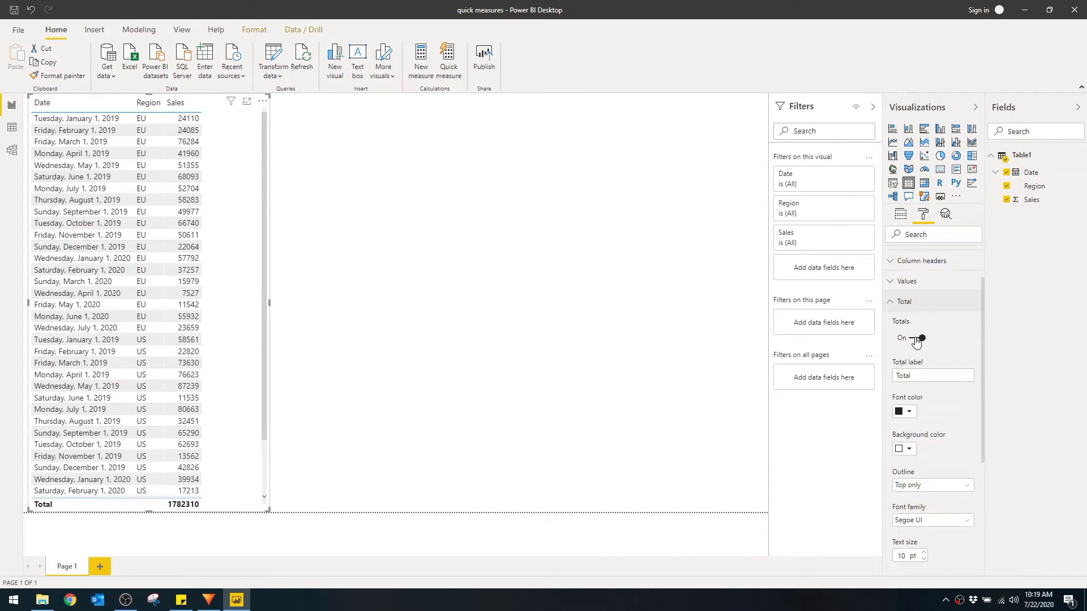
click(917, 339)
click(917, 352)
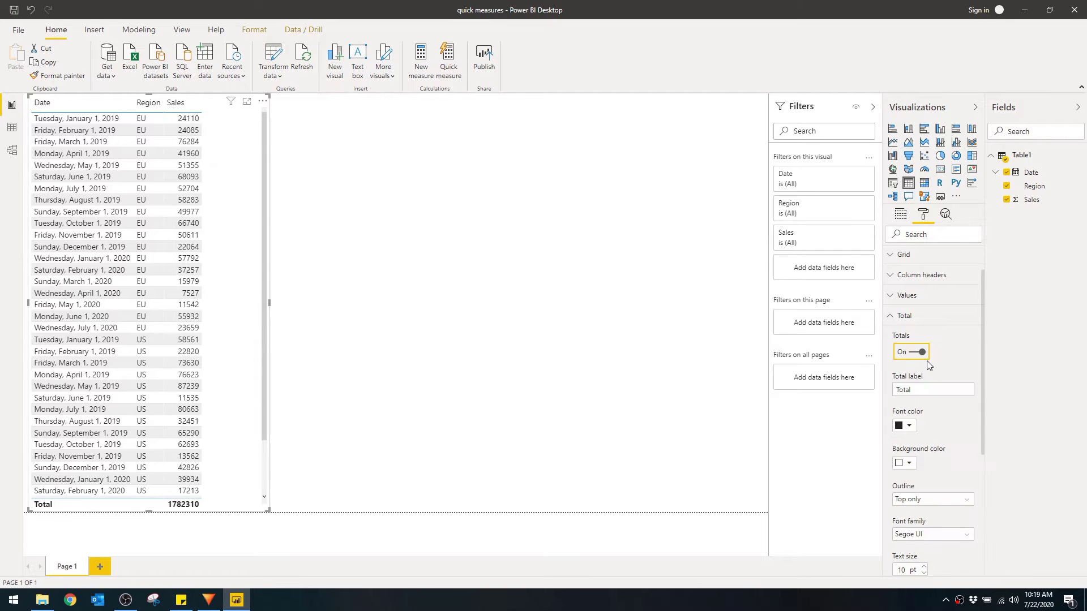
scroll(926, 368, down, 1)
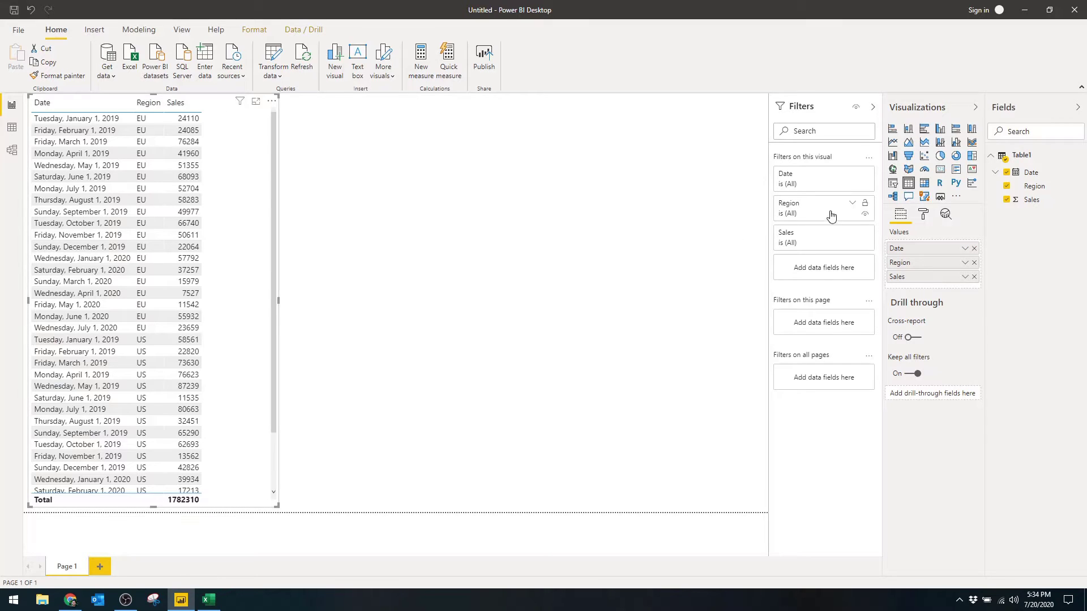
- Filter the table to Region EU (total 795954), then switch to Excel
click(852, 205)
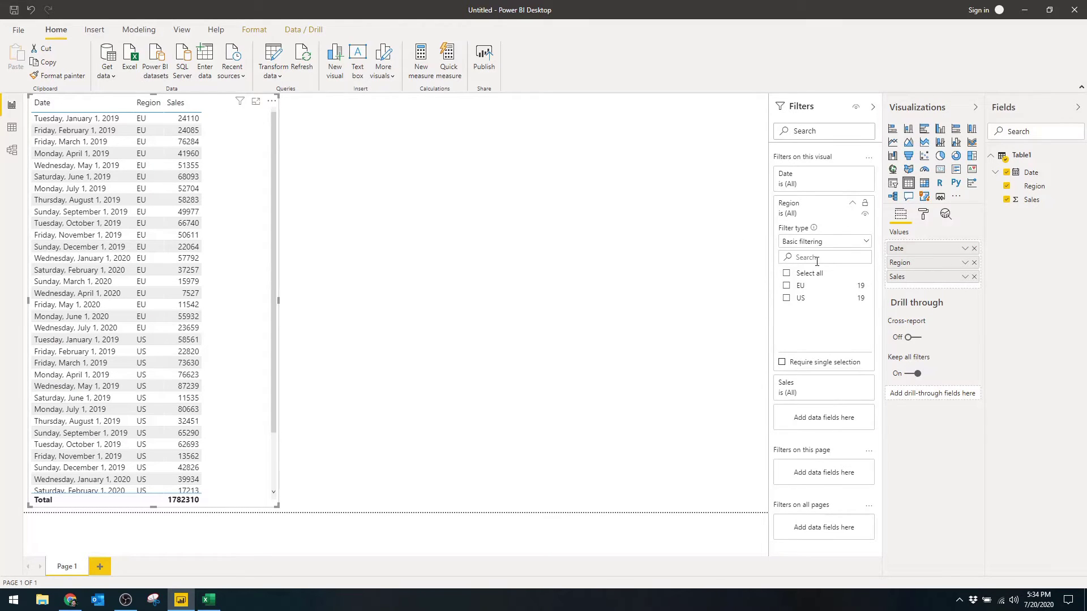
click(799, 287)
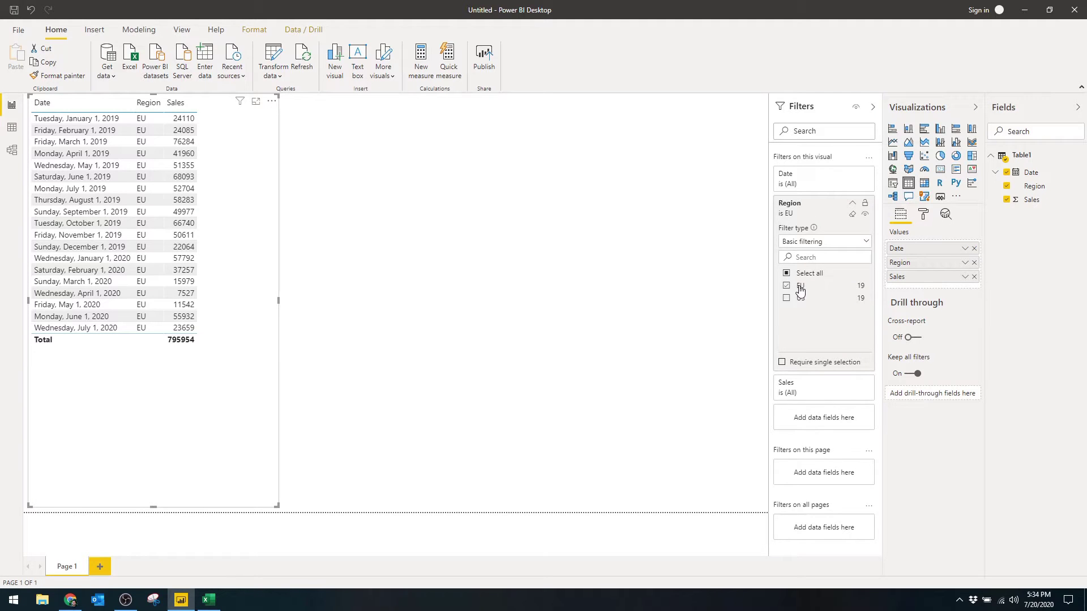
click(423, 232)
click(209, 600)
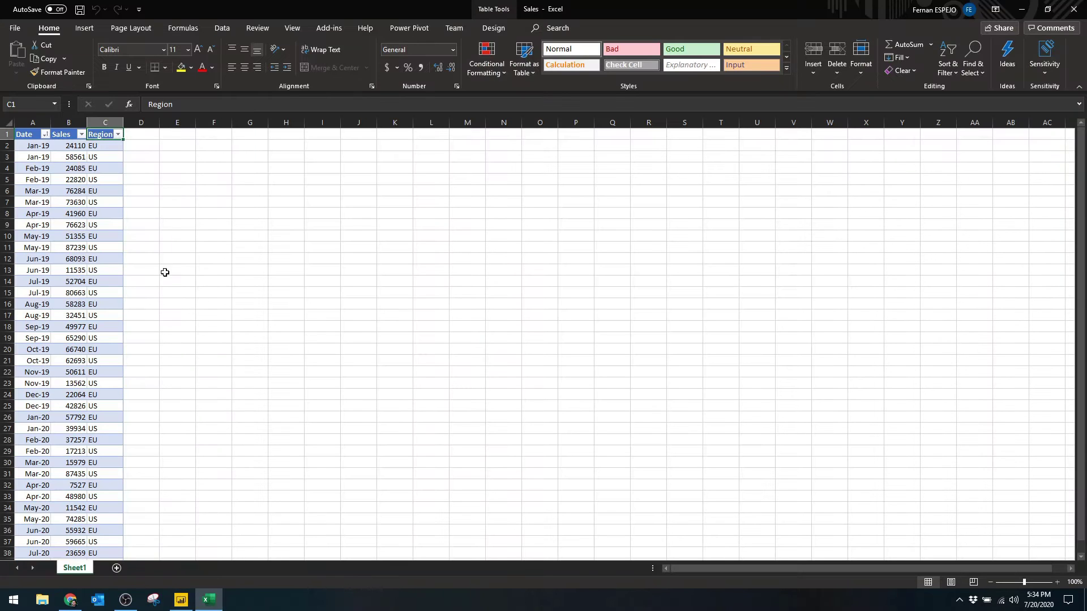
- Filter Excel's Region column to EU only and select Sales to read the 795954 sum
click(118, 135)
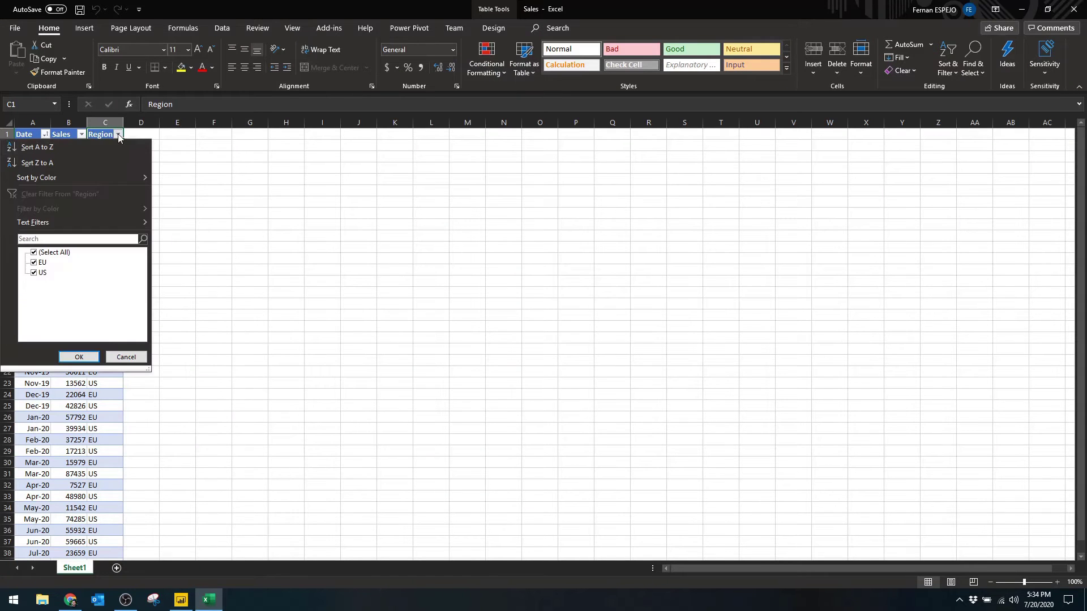
click(37, 275)
click(79, 357)
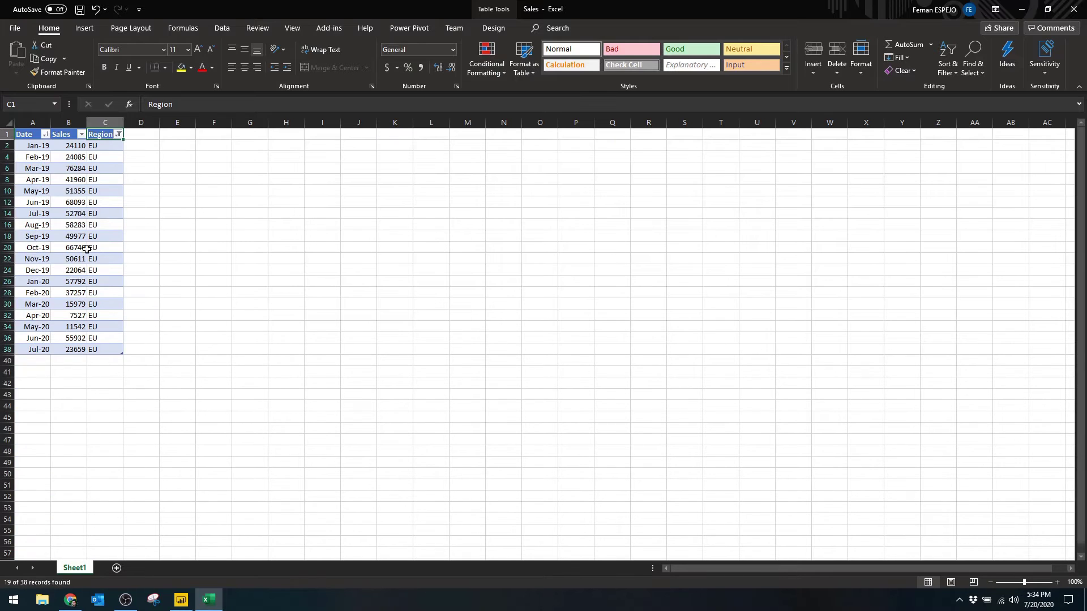
click(70, 123)
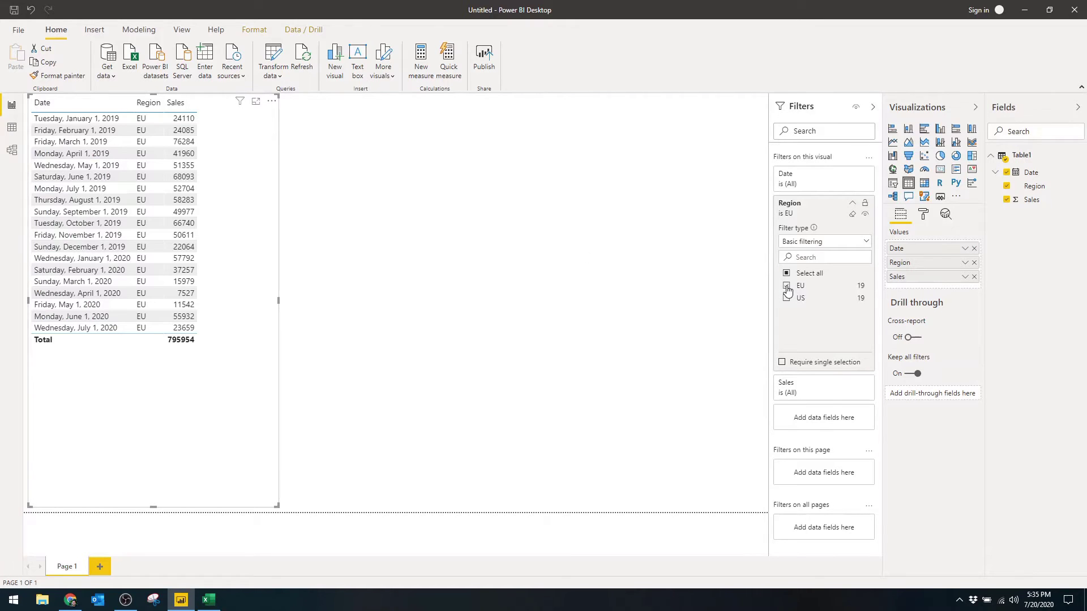
- Clear the EU Region filter and select Excel's Jul-20 sales to confirm 54610
click(852, 215)
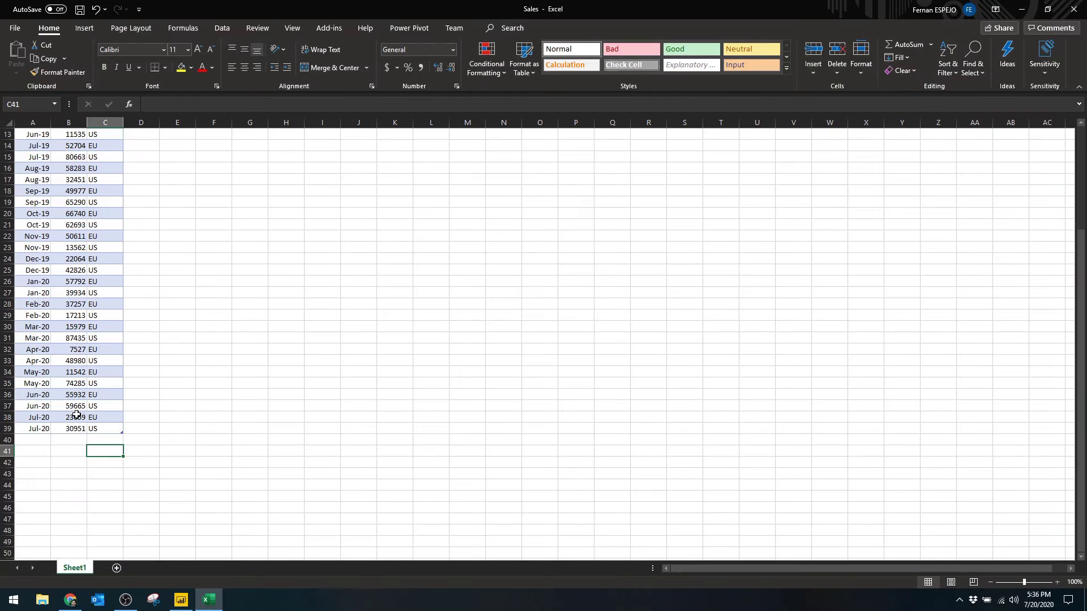
drag(76, 418, 74, 424)
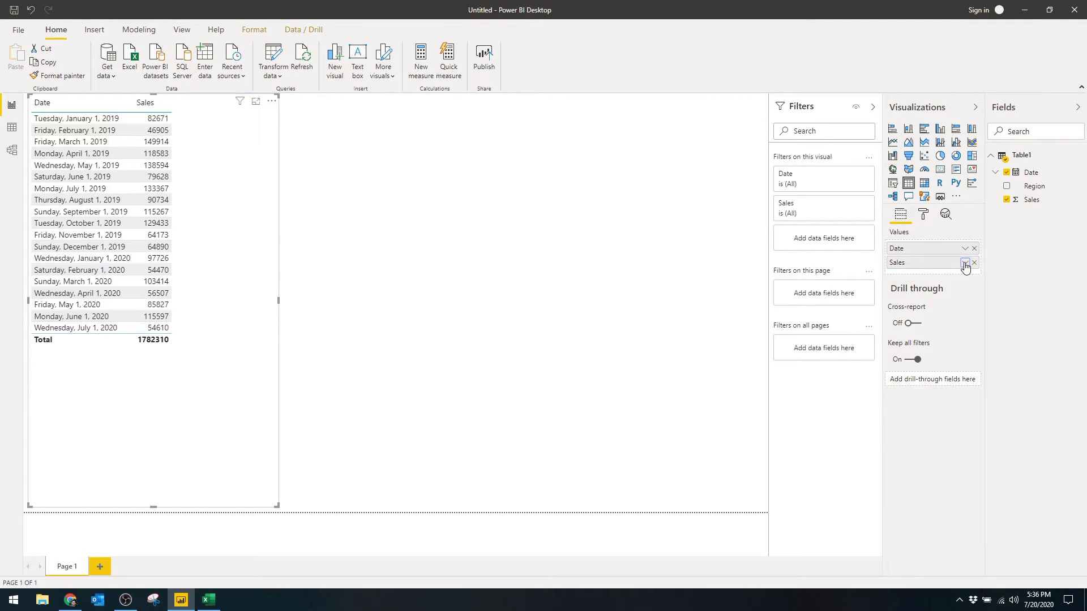
- Change the Sales field's summarization in the table from Sum to Average
click(965, 263)
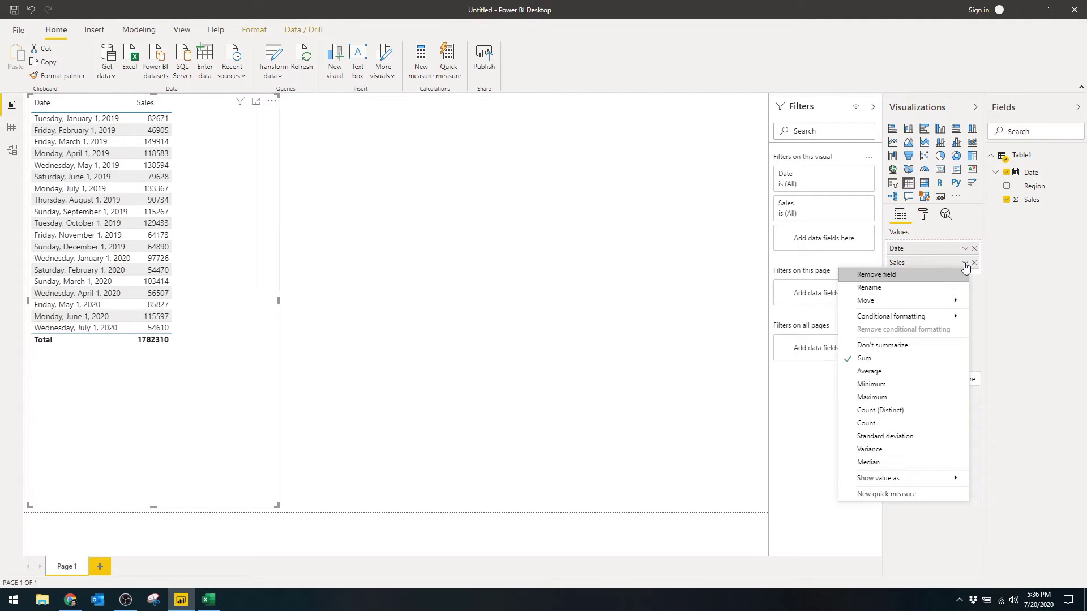
click(914, 371)
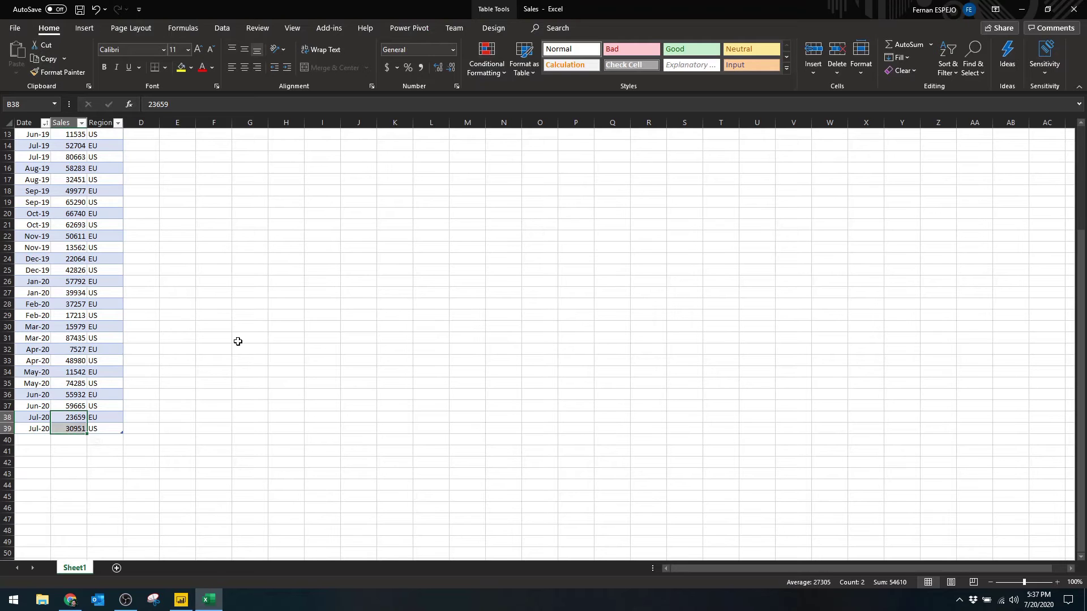
click(238, 342)
drag(72, 419, 75, 428)
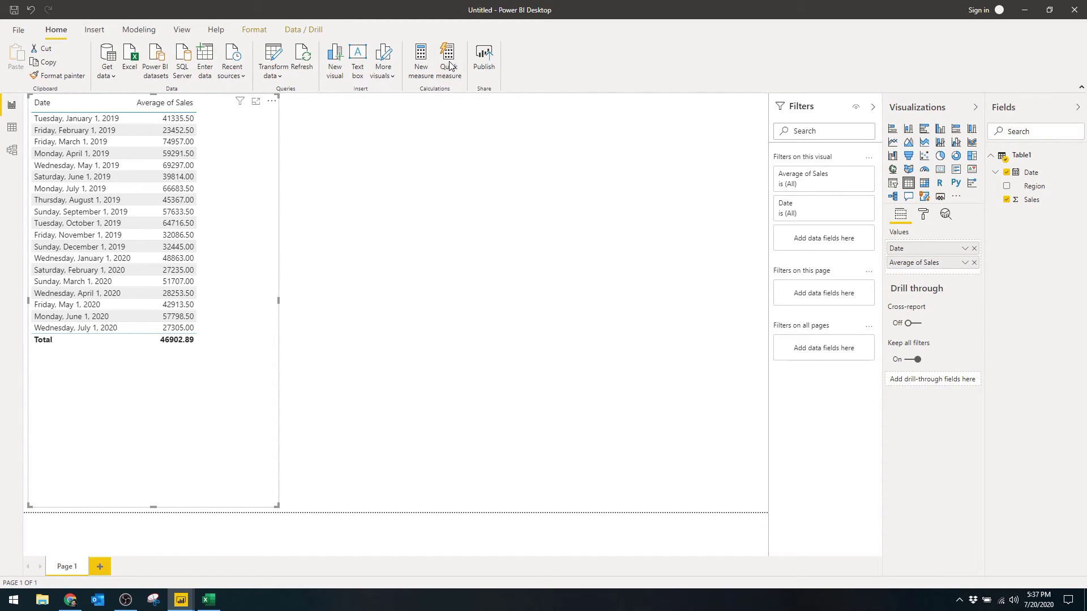
- Create a Year-to-date total quick measure with Sales as base value and Date as date
click(448, 66)
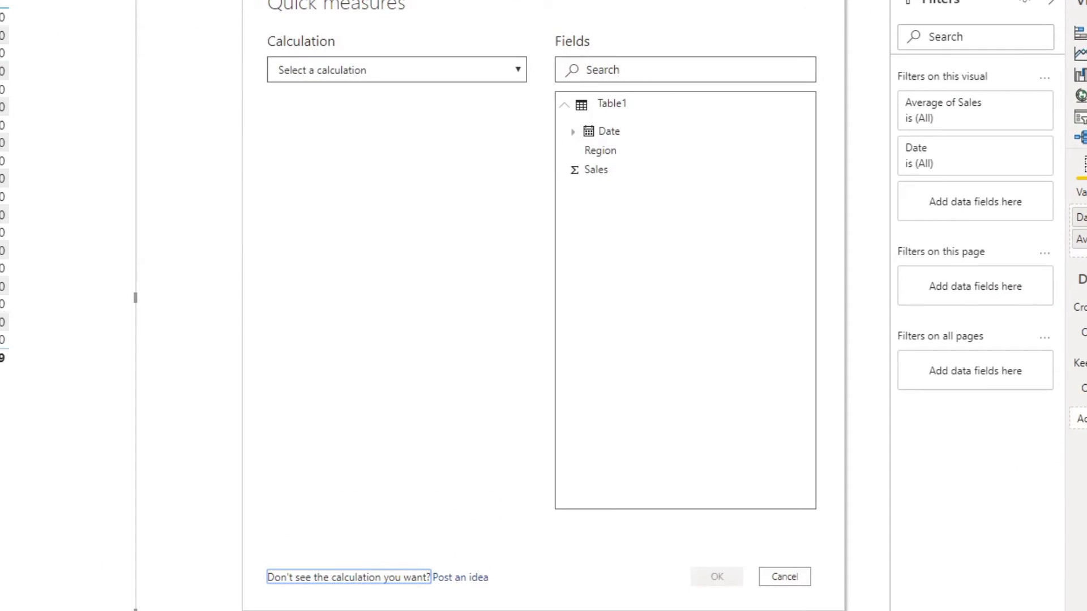
click(396, 70)
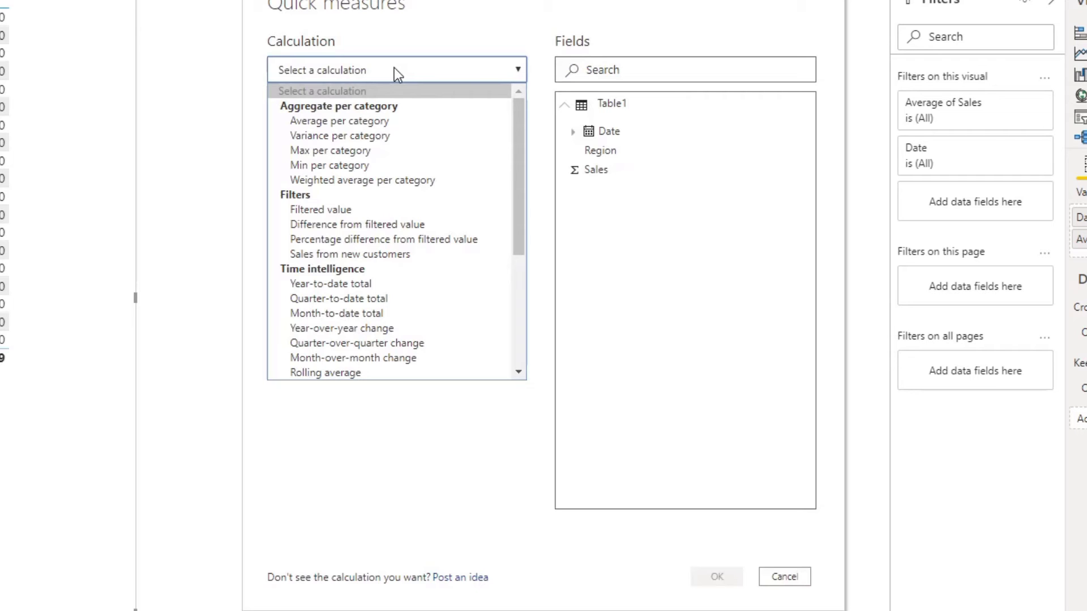
click(393, 284)
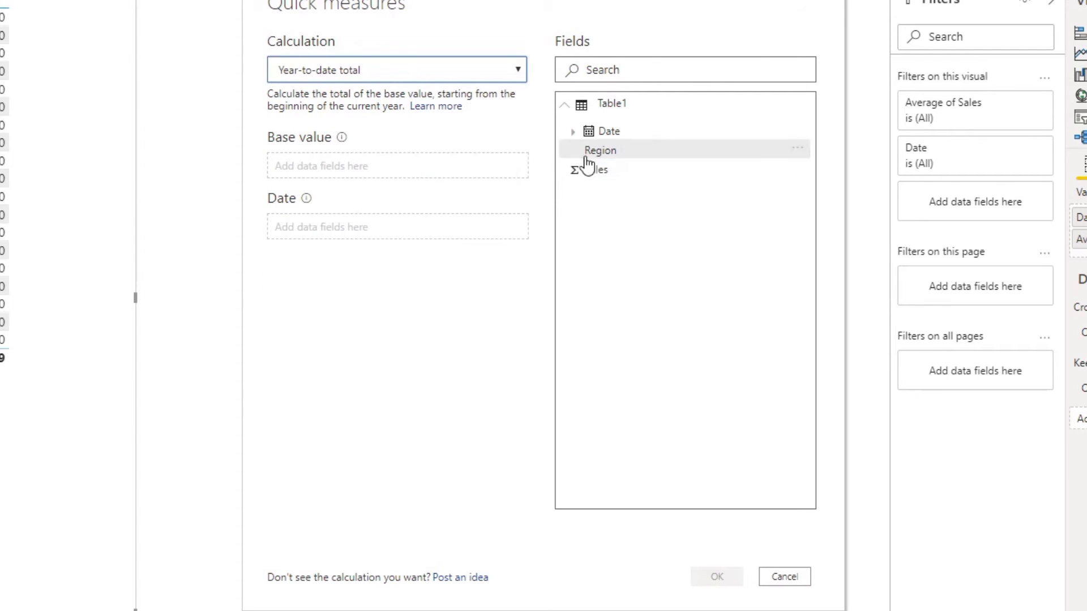
drag(615, 179, 484, 166)
drag(601, 141, 460, 225)
click(730, 577)
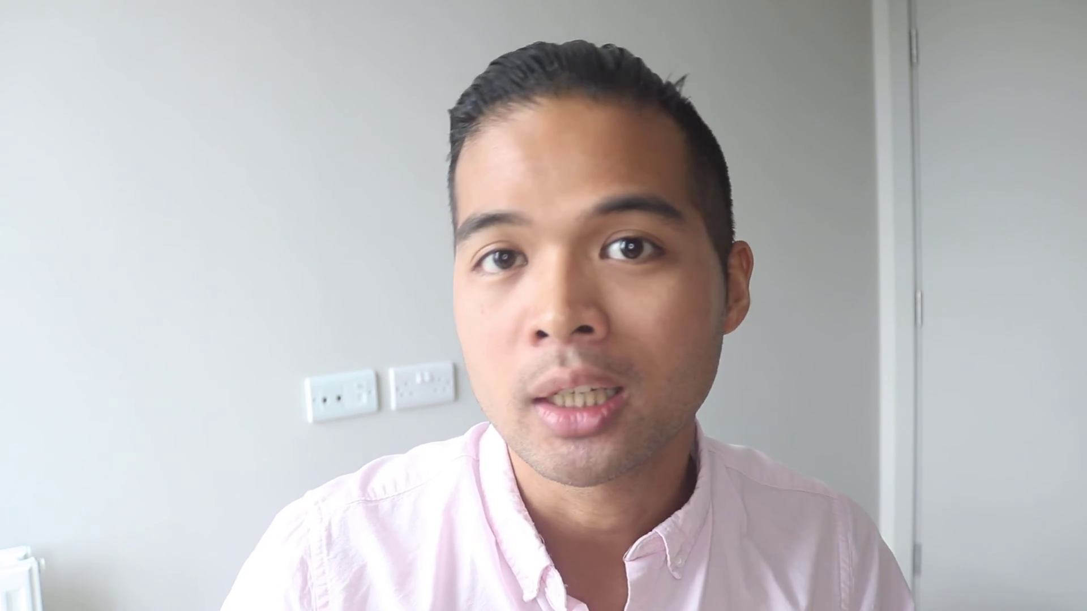
click(1029, 214)
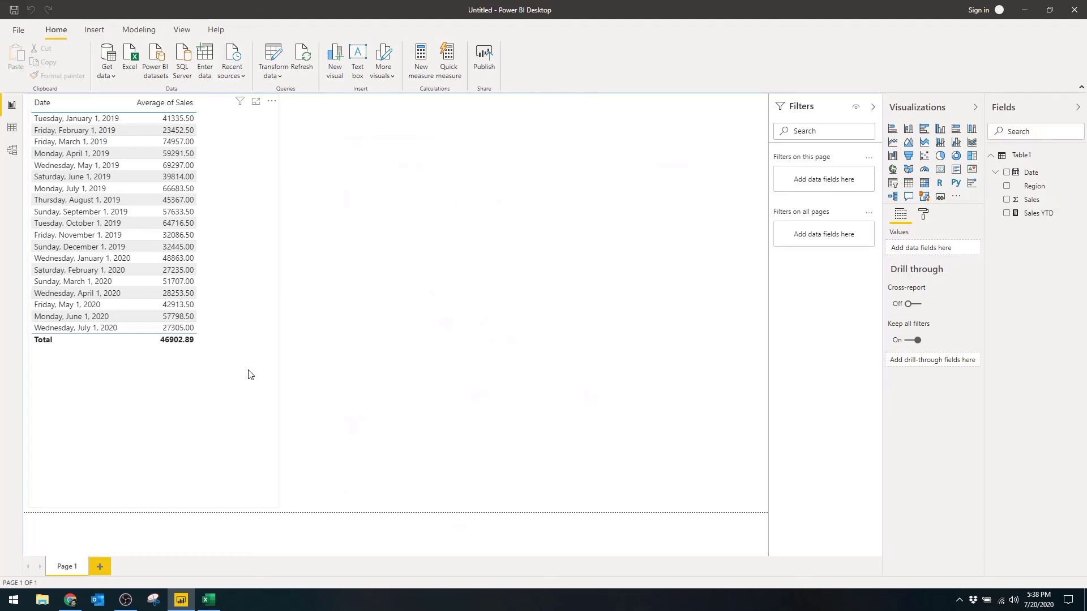
- Replace the sales table with a clustered column chart of Sales YTD by Date
click(248, 375)
key(Delete)
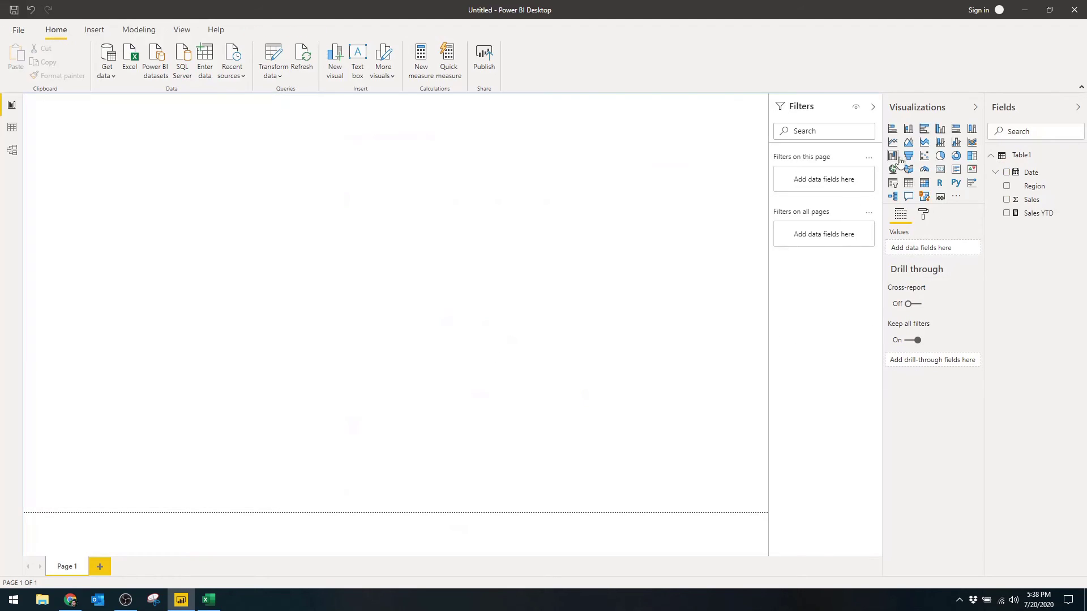
click(939, 128)
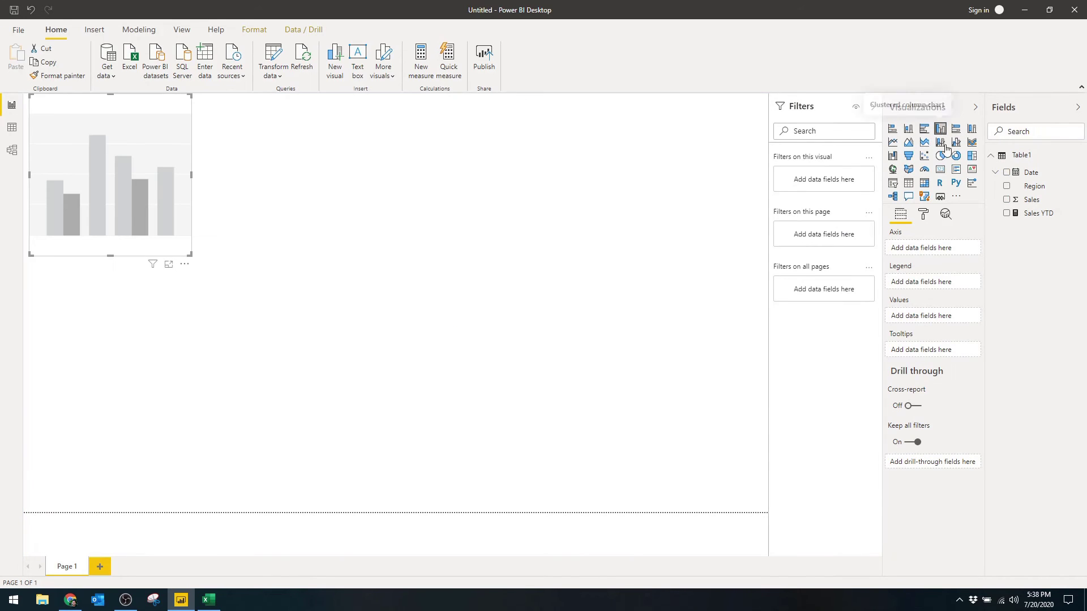
click(1007, 173)
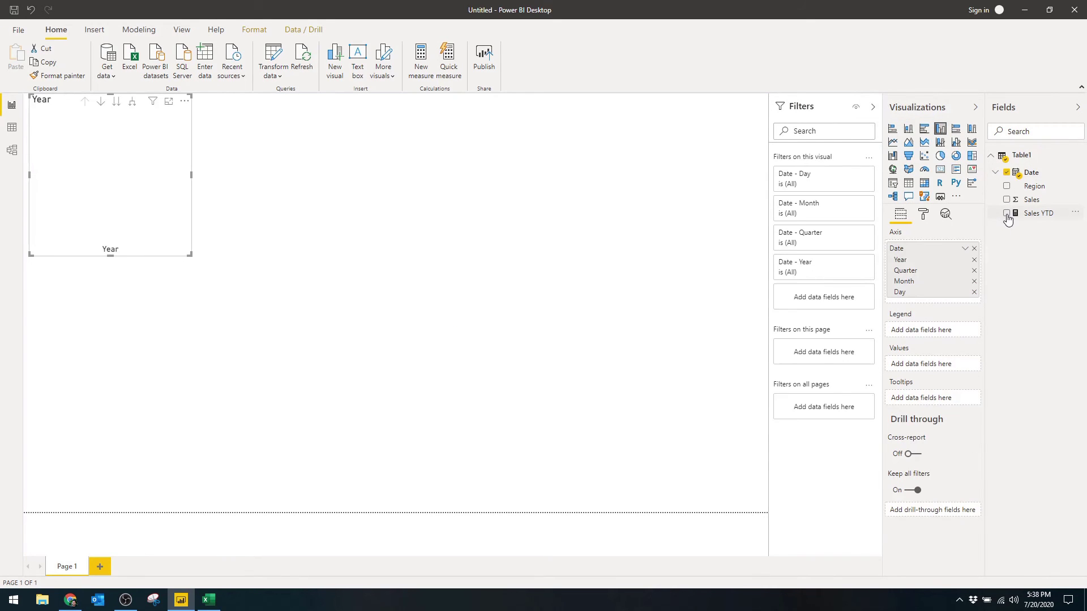
click(1007, 213)
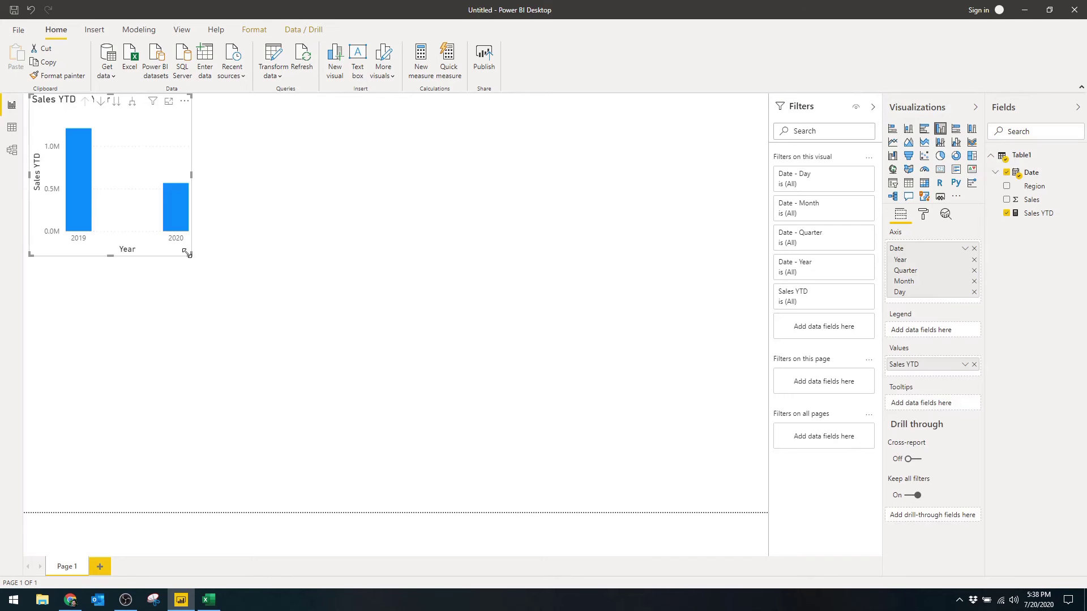
- Enlarge the chart and check 2020's 568151 against Excel's Jan-20 to Jul-20 sum
drag(190, 254, 389, 414)
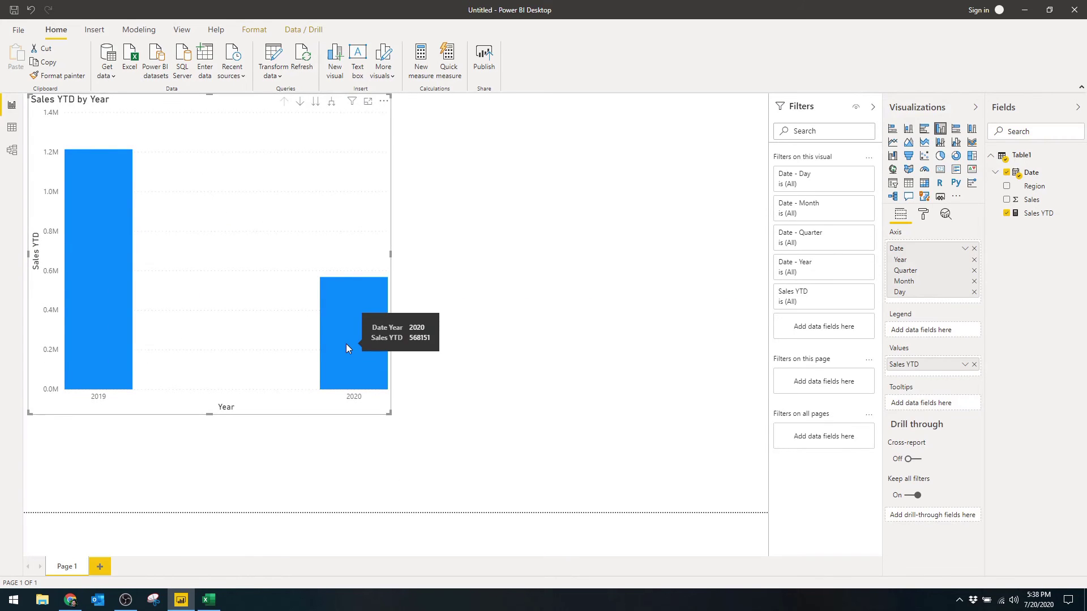
key(alt+Tab)
drag(72, 282, 89, 437)
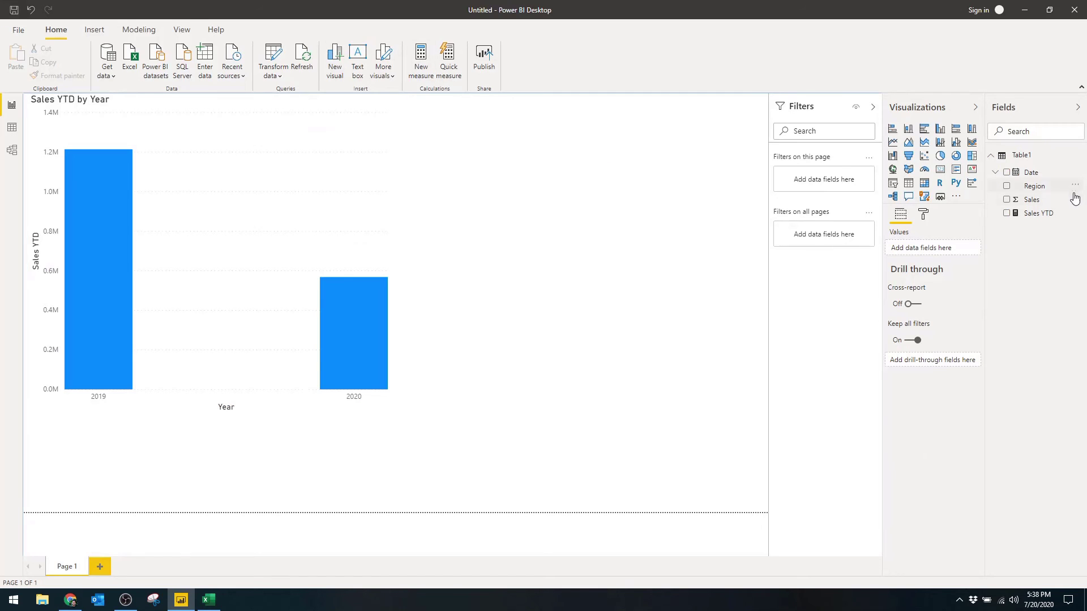
- Create a Running total quick measure of Sales accumulated over Date in ascending order
click(1074, 199)
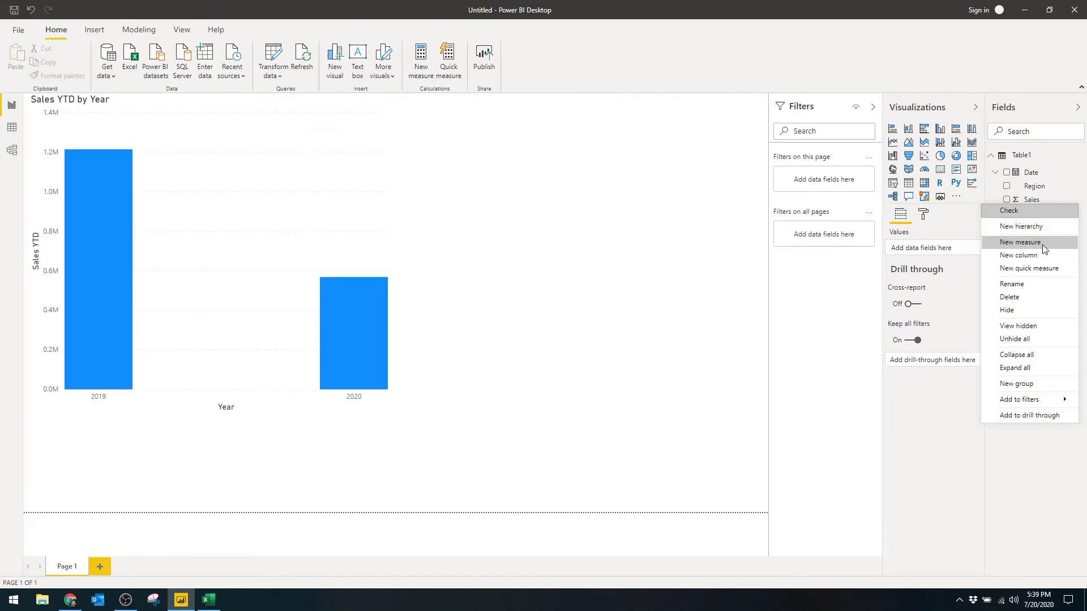
click(1043, 268)
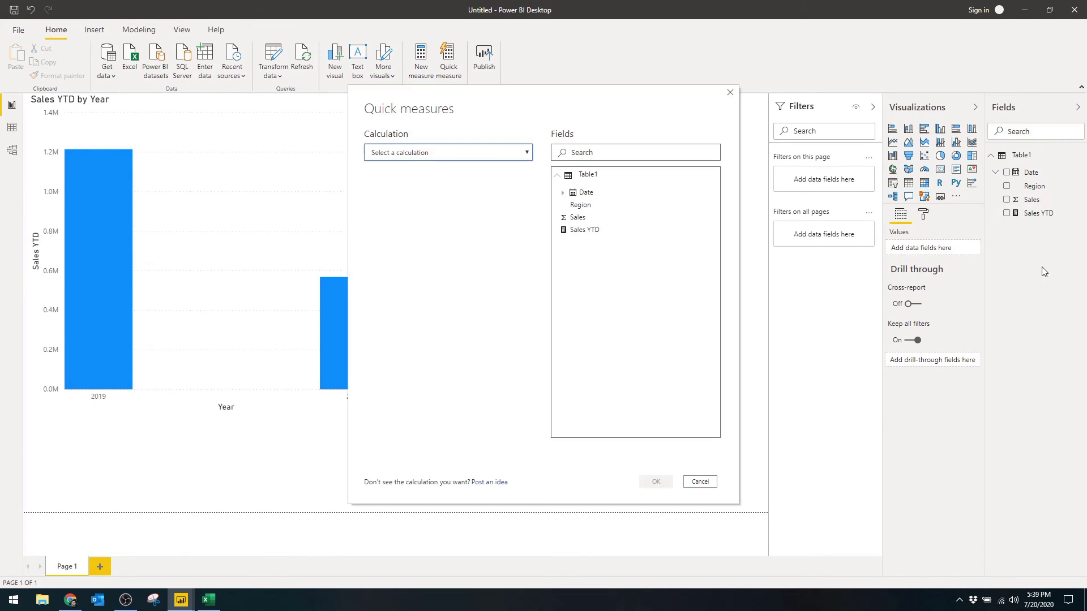
click(494, 154)
scroll(476, 211, down, 5)
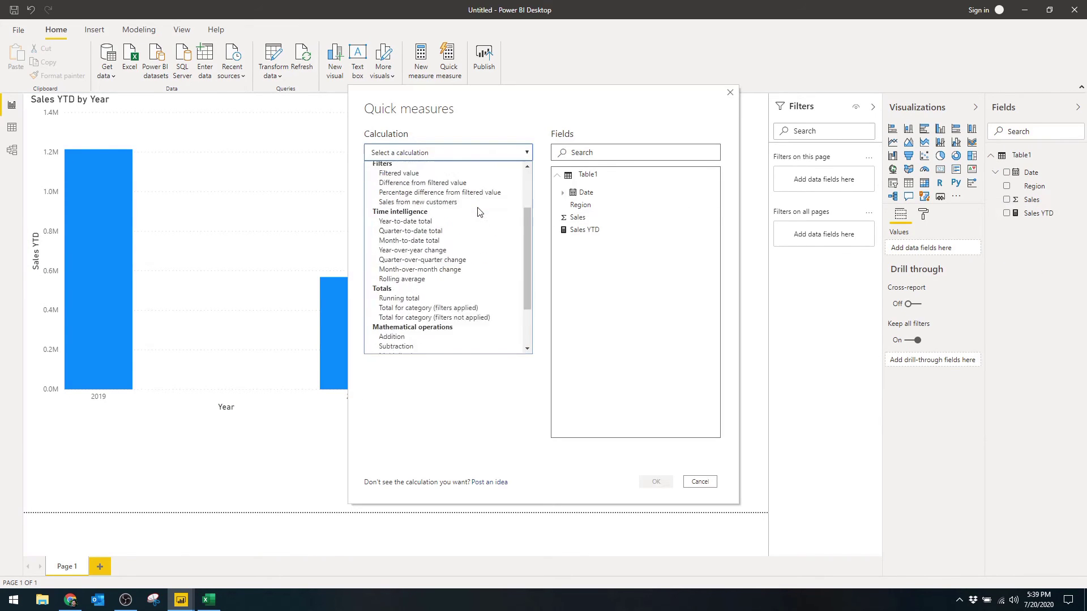
click(458, 256)
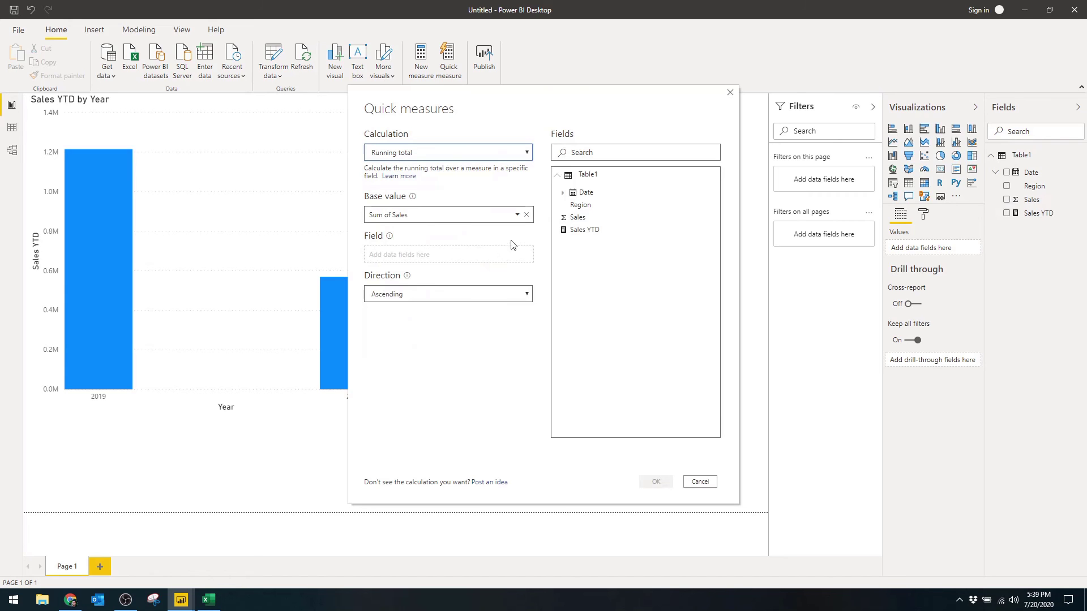
drag(584, 194, 486, 256)
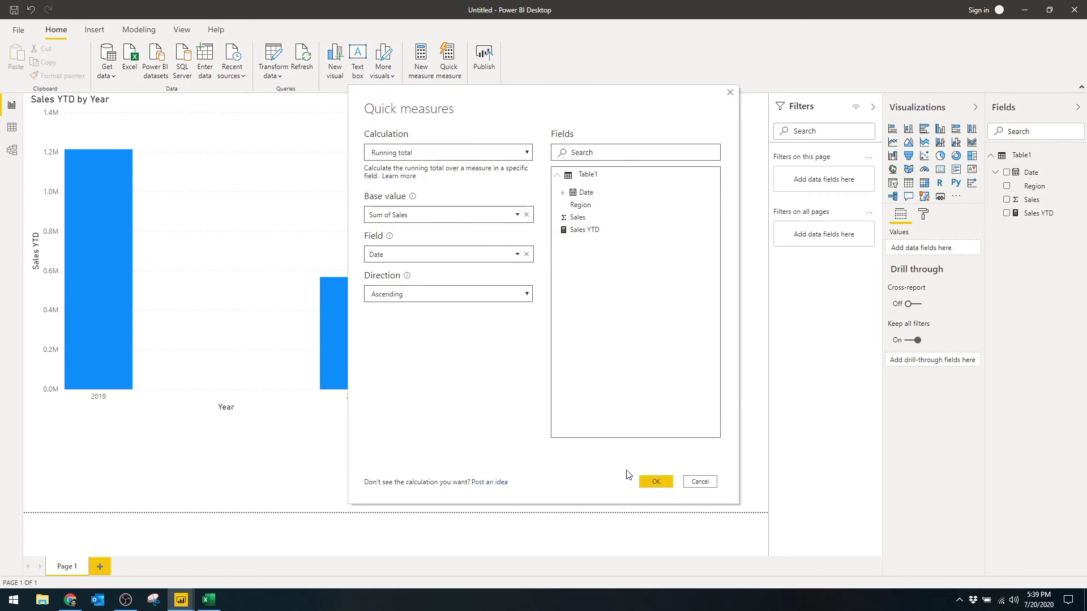
click(656, 482)
click(566, 368)
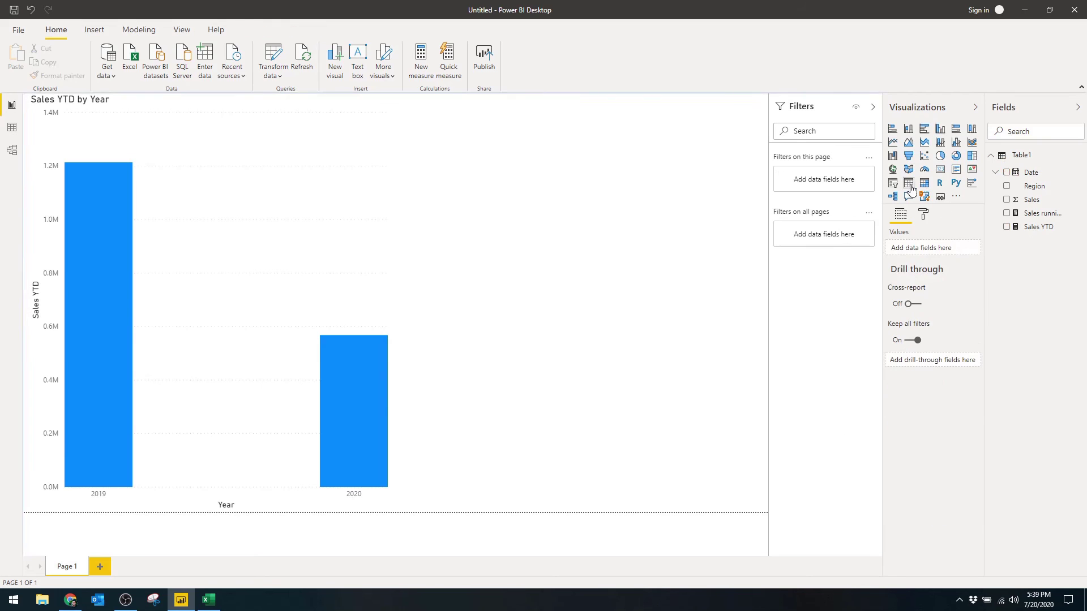
- Add a table visual with plain Date (not hierarchy), Sales and the Sales running total in Date measure
click(908, 183)
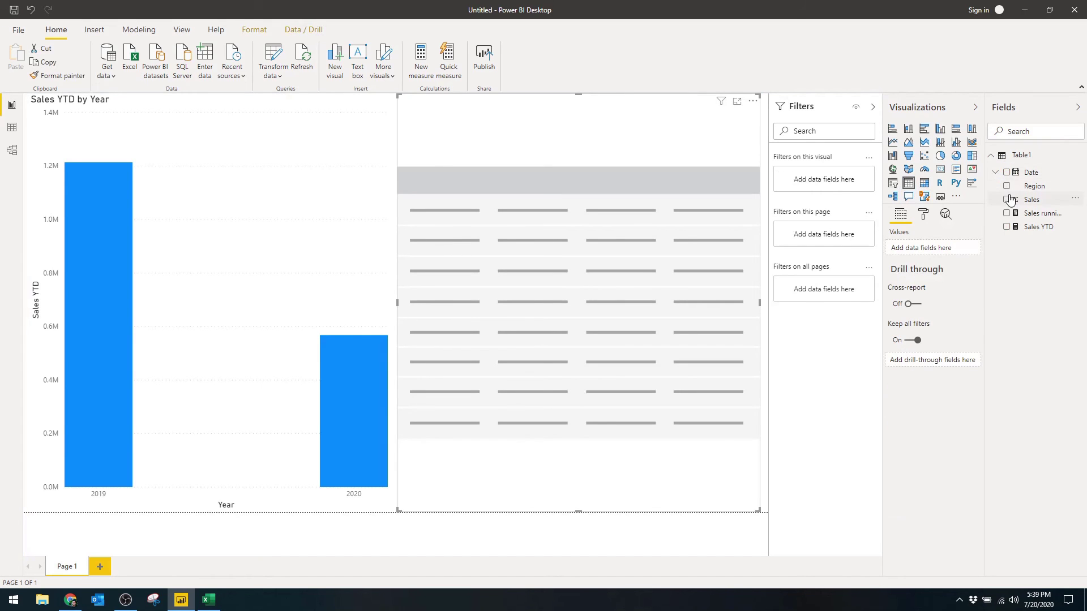
click(1006, 172)
click(1007, 201)
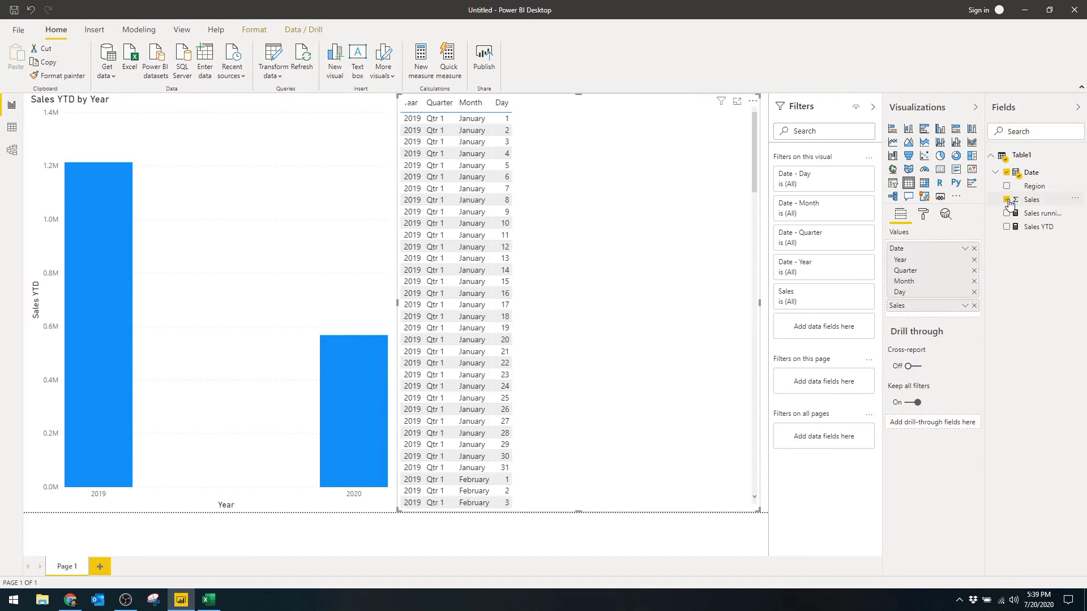
click(965, 248)
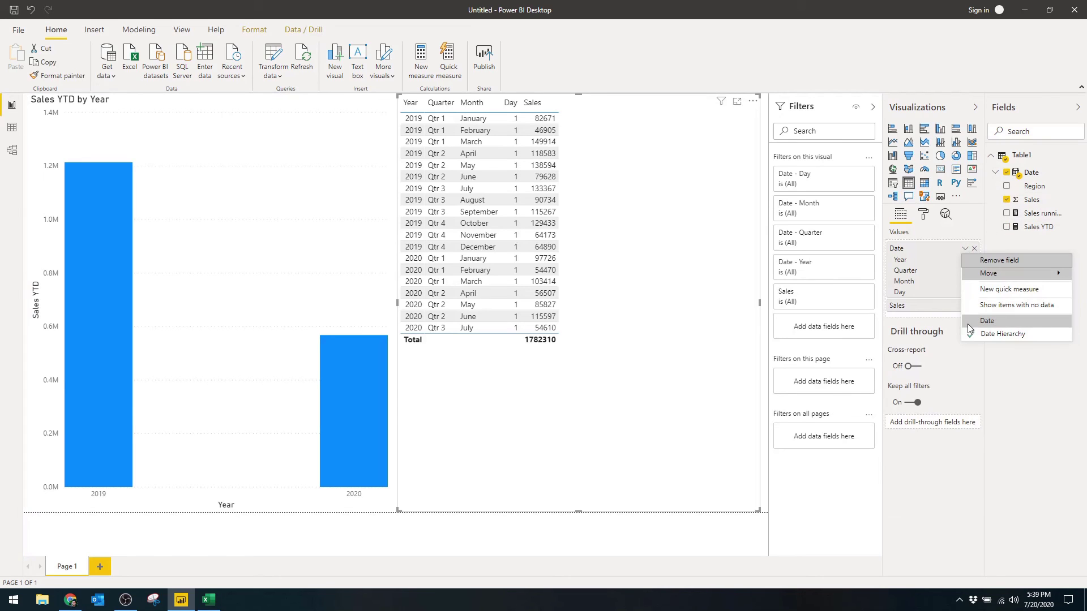
click(981, 324)
click(1006, 214)
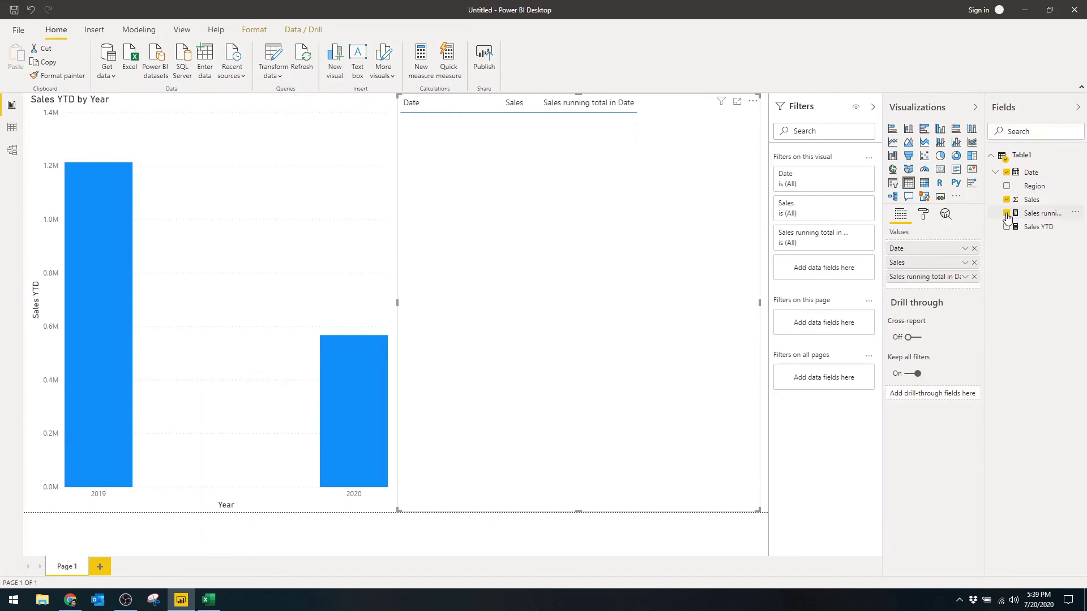